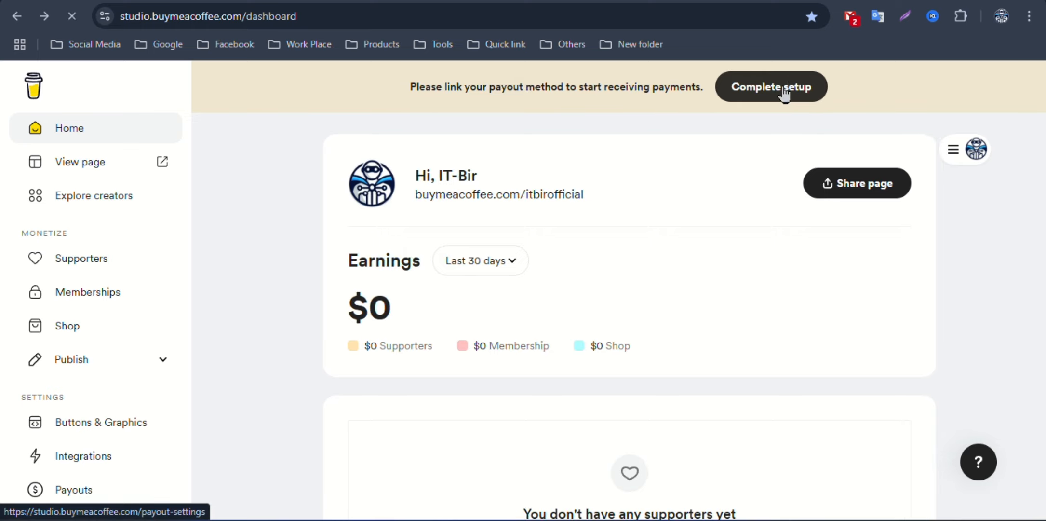
Open the payout settings from Complete setup and start setting up payouts.
{"action": "left_click", "coordinate": [784, 92]}
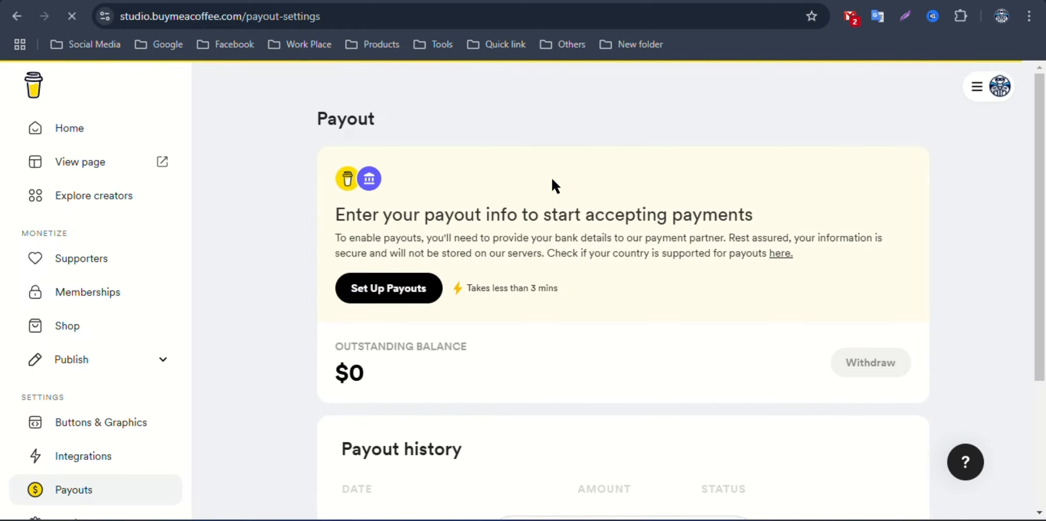
{"action": "scroll", "coordinate": [553, 235], "scroll_direction": "down", "scroll_amount": 4}
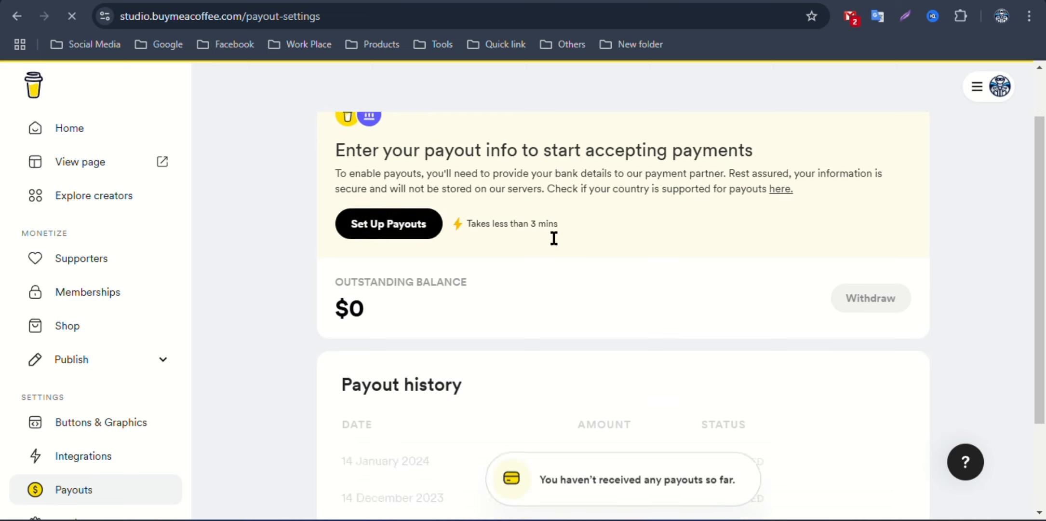
{"action": "scroll", "coordinate": [553, 236], "scroll_direction": "up", "scroll_amount": 4}
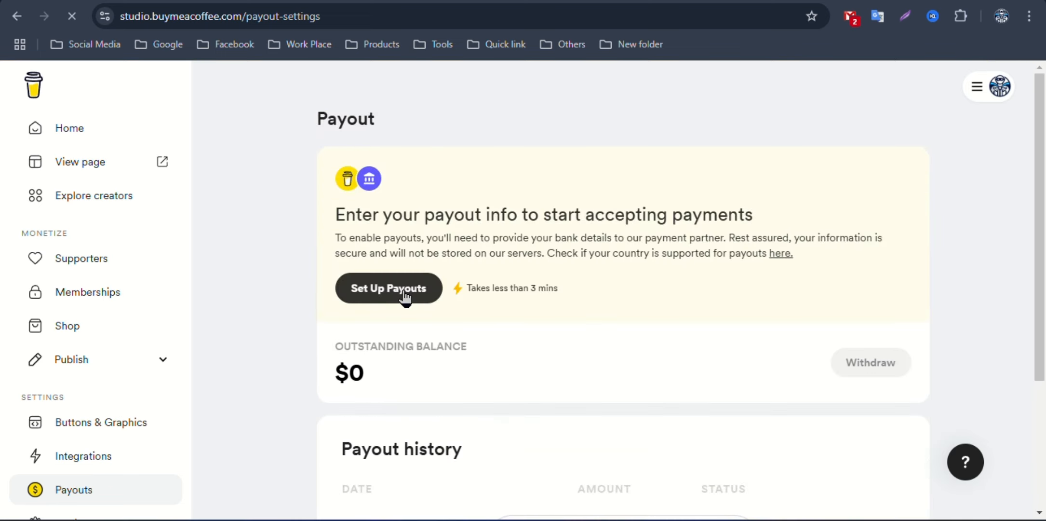
{"action": "left_click", "coordinate": [405, 297]}
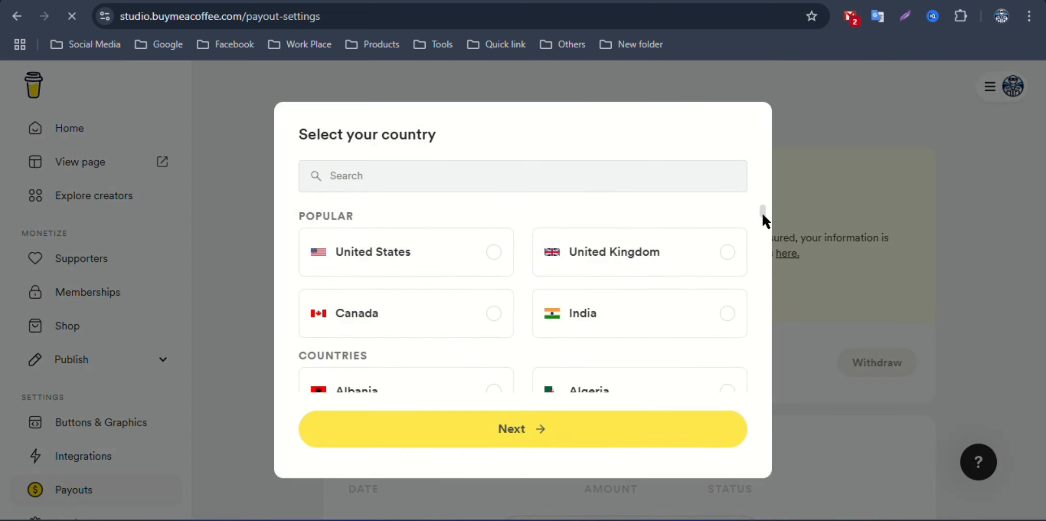
Choose Bangladesh as the payout country and confirm it.
{"action": "left_click_drag", "start_coordinate": [764, 210], "coordinate": [784, 262]}
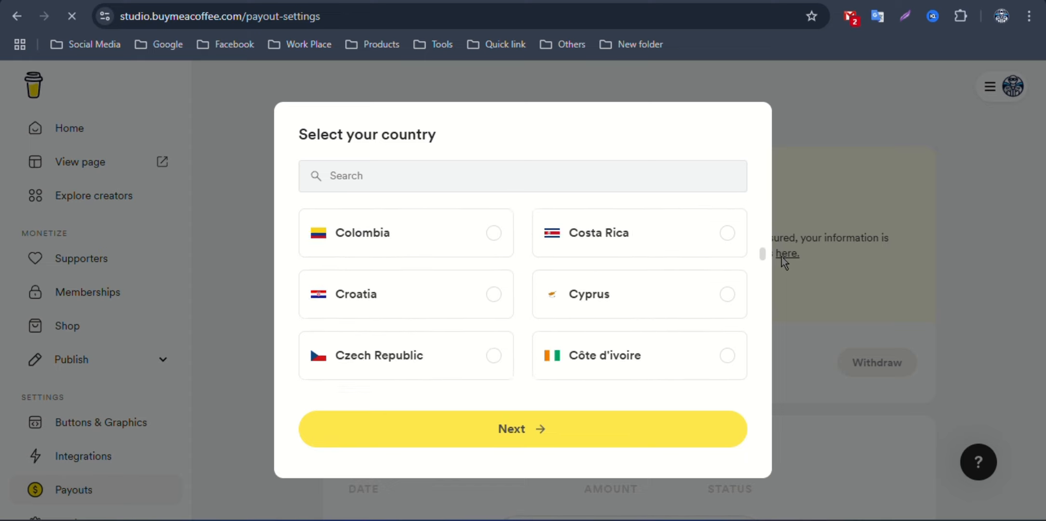
{"action": "scroll", "coordinate": [614, 223], "scroll_direction": "up", "scroll_amount": 10}
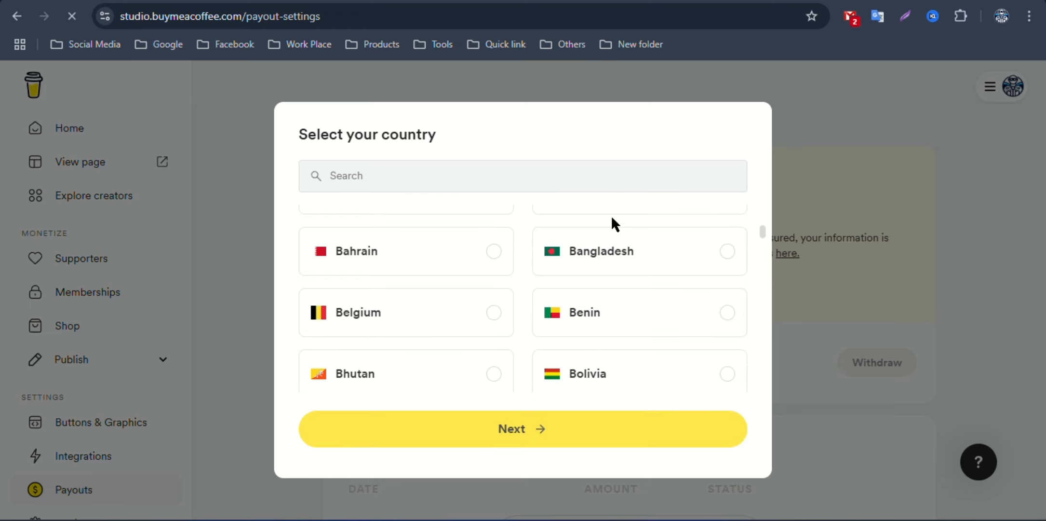
{"action": "left_click", "coordinate": [617, 252]}
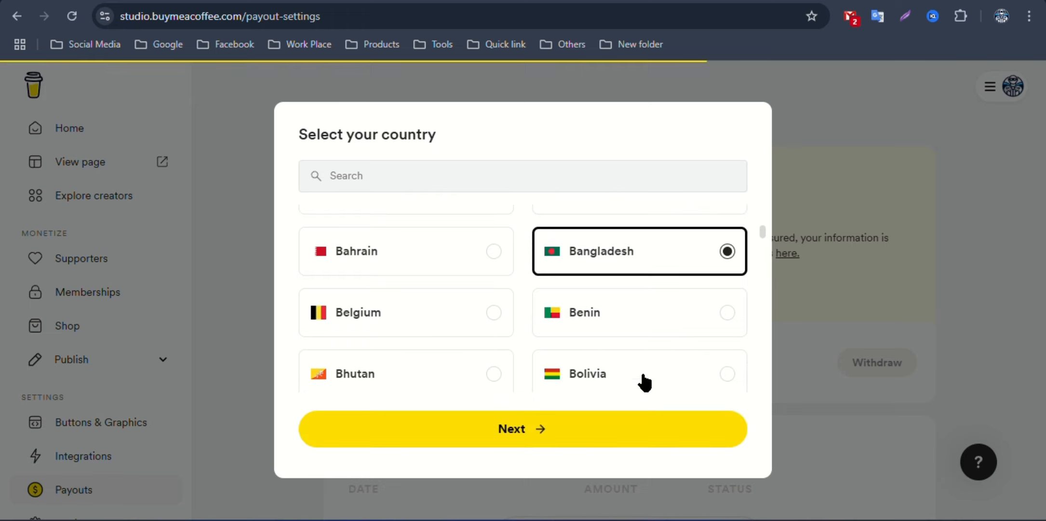
{"action": "left_click", "coordinate": [609, 433]}
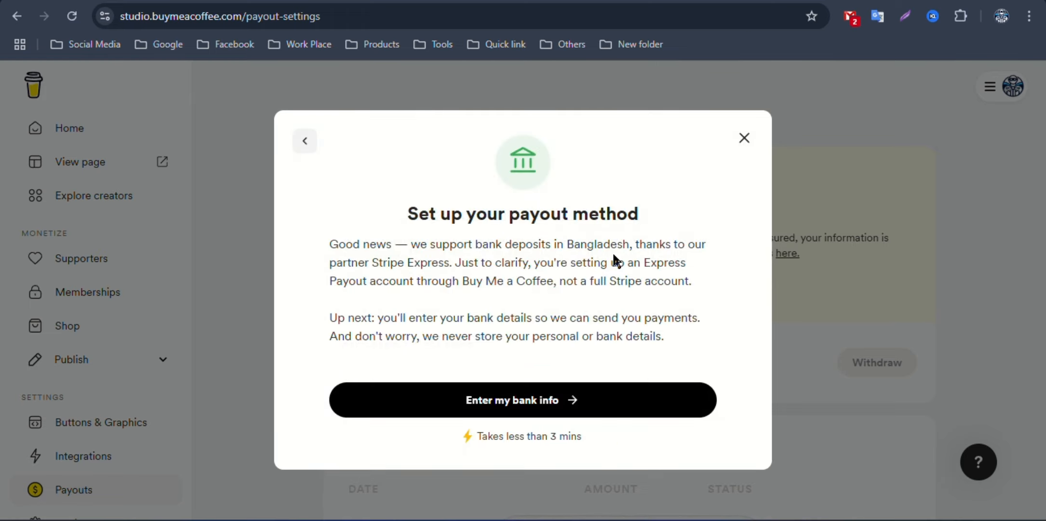
Continue to Stripe Express, submit the account email and phone number, then paste the texted login code.
{"action": "left_click", "coordinate": [573, 403]}
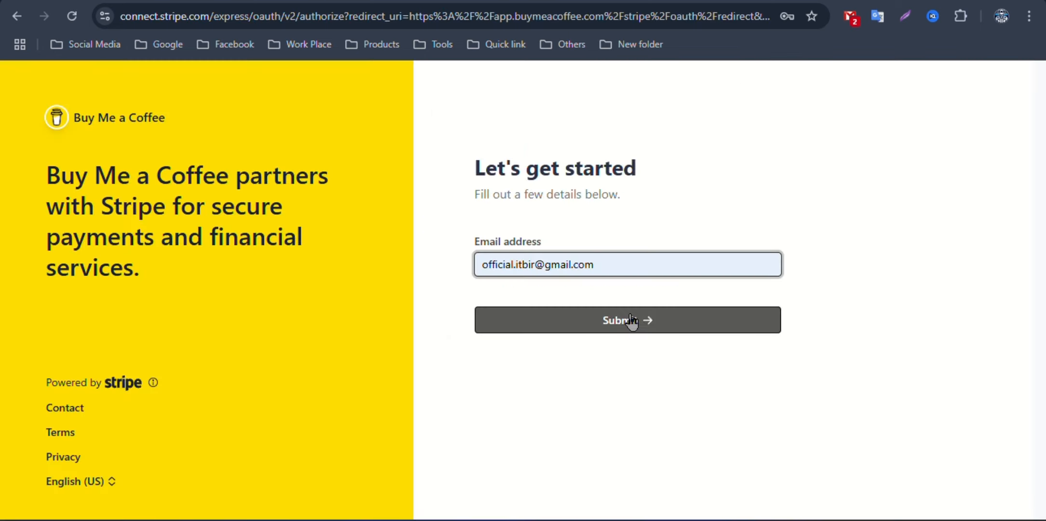
{"action": "left_click", "coordinate": [627, 318]}
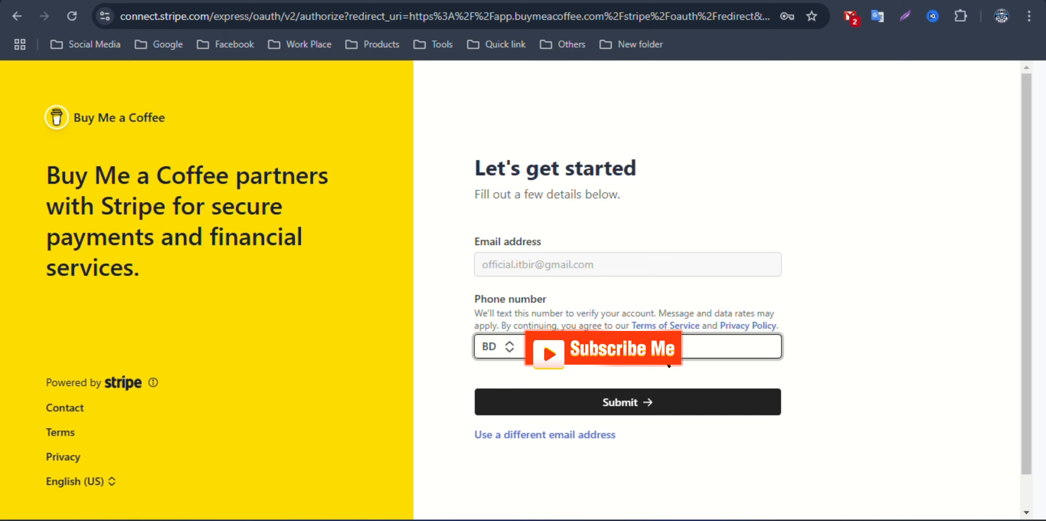
{"action": "left_click", "coordinate": [661, 402]}
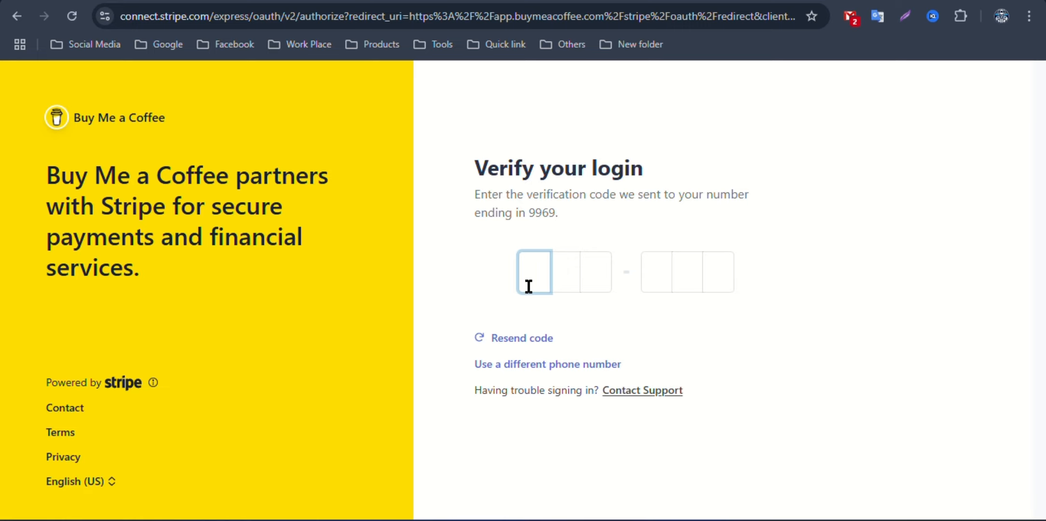
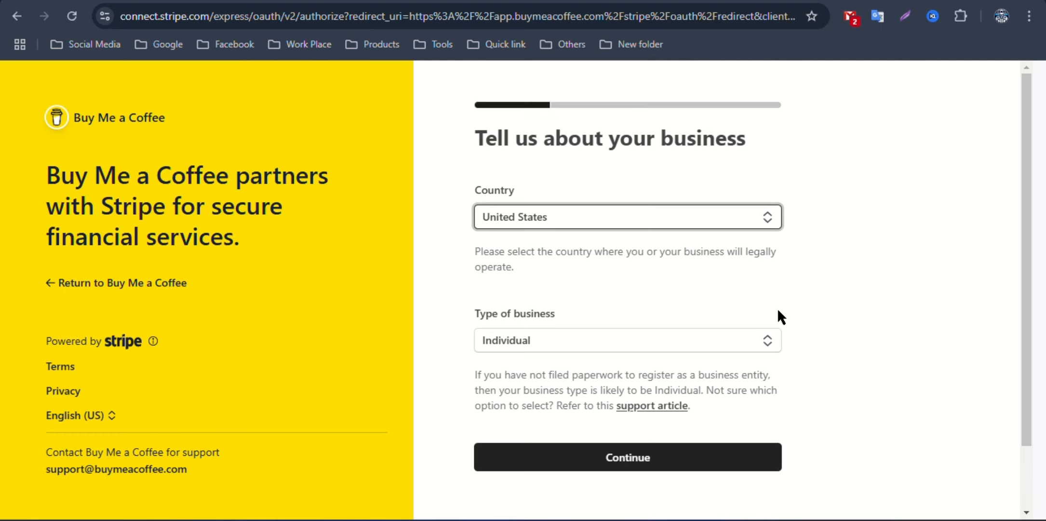
Set the business country to Bangladesh, keep Individual or sole proprietorship, and continue.
{"action": "left_click", "coordinate": [767, 218]}
{"action": "scroll", "coordinate": [745, 255], "scroll_direction": "up", "scroll_amount": 20}
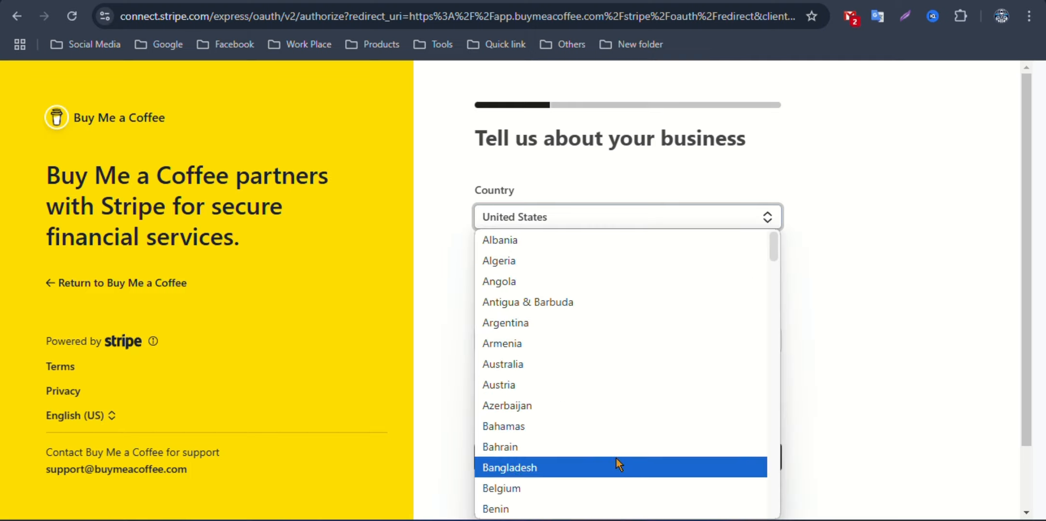
{"action": "left_click", "coordinate": [617, 462]}
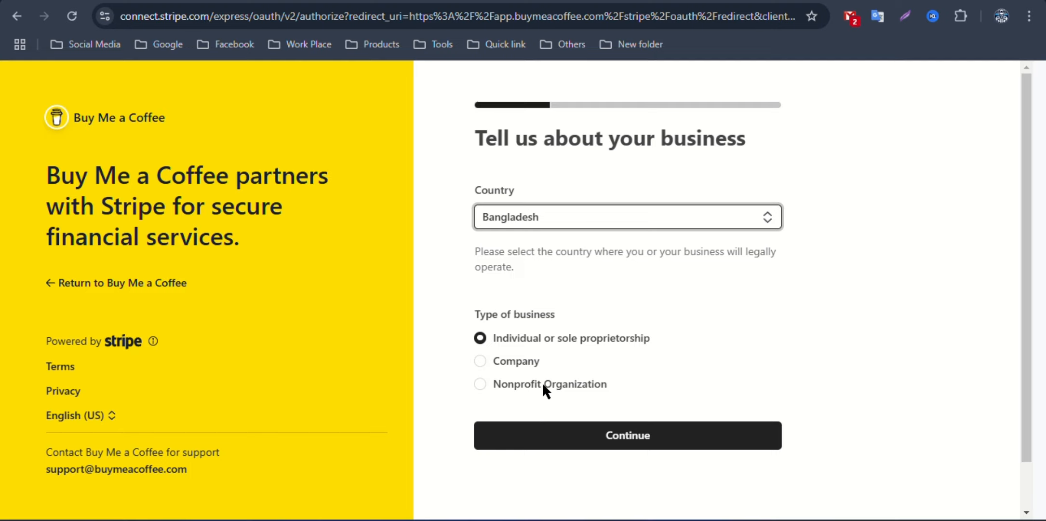
{"action": "left_click", "coordinate": [630, 438]}
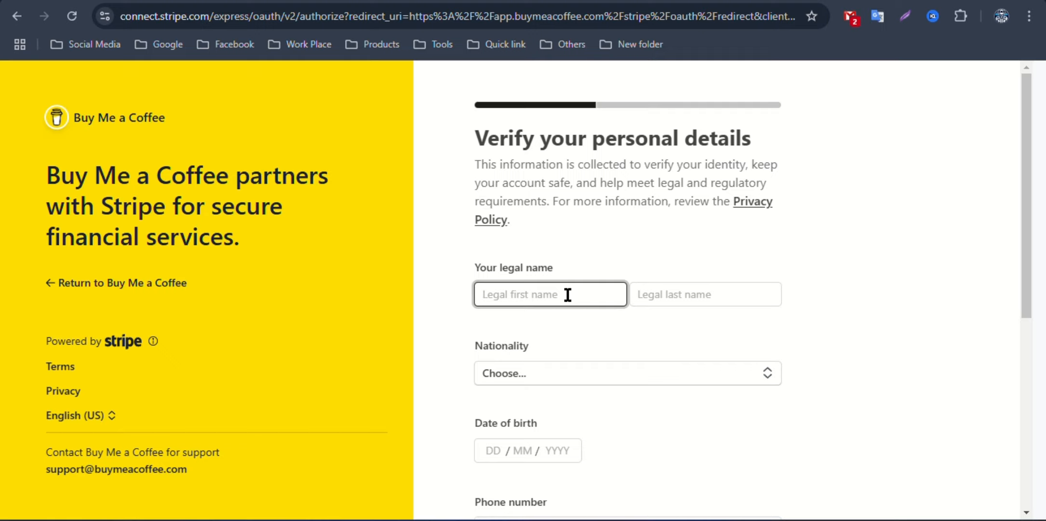
Enter the legal first name and set nationality to Bangladesh, fixing an accidental Anguilla pick.
{"action": "type", "text": "Abdullah"}
{"action": "left_click", "coordinate": [683, 296]}
{"action": "left_click", "coordinate": [589, 379]}
{"action": "scroll", "coordinate": [674, 337], "scroll_direction": "down", "scroll_amount": 3}
{"action": "left_click", "coordinate": [765, 383]}
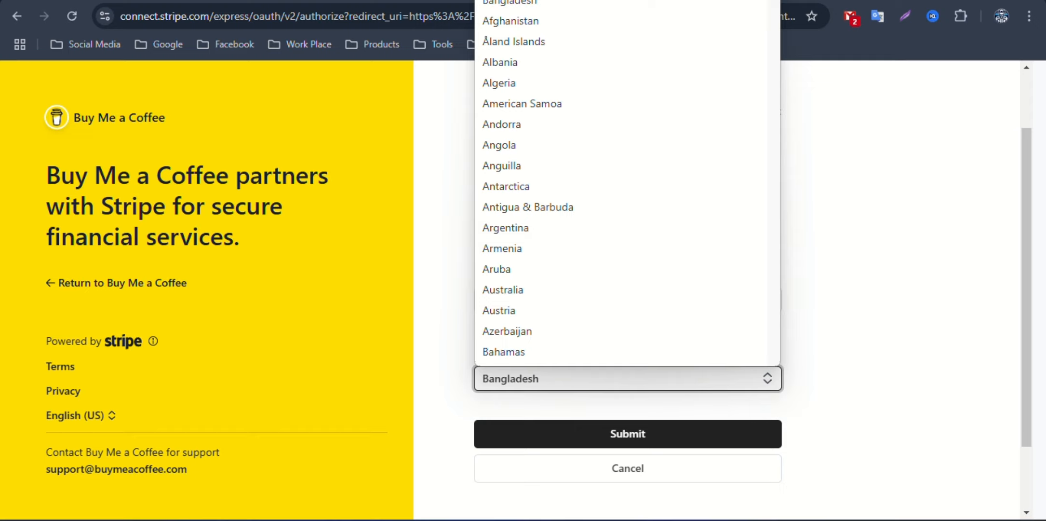
{"action": "left_click", "coordinate": [754, 166]}
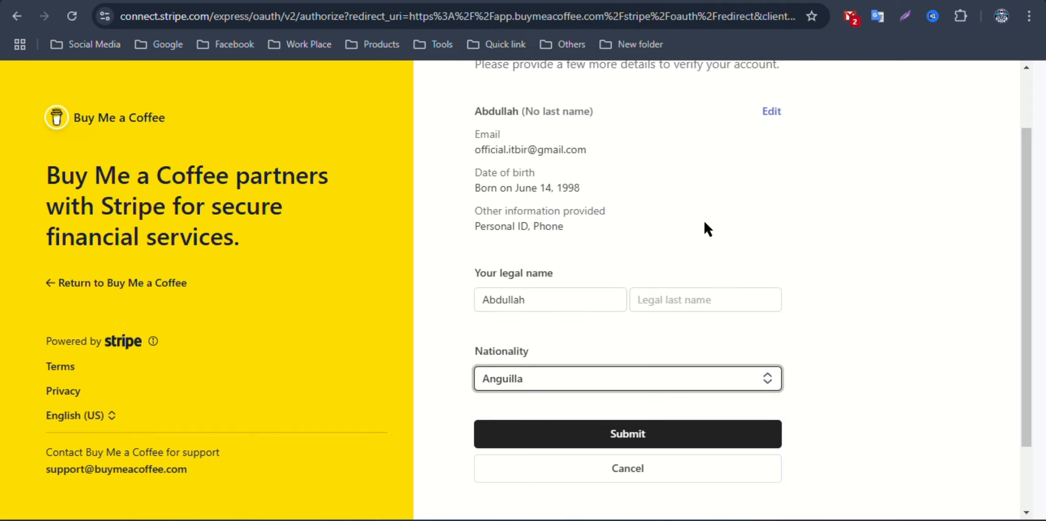
{"action": "left_click", "coordinate": [761, 382]}
{"action": "scroll", "coordinate": [712, 231], "scroll_direction": "down", "scroll_amount": 20}
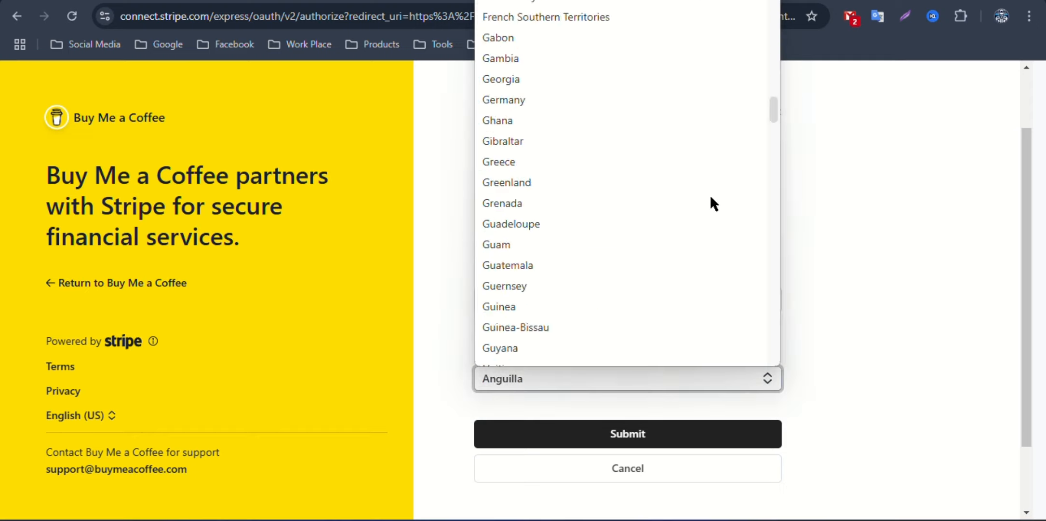
{"action": "scroll", "coordinate": [711, 222], "scroll_direction": "down", "scroll_amount": 20}
{"action": "scroll", "coordinate": [714, 243], "scroll_direction": "up", "scroll_amount": 20}
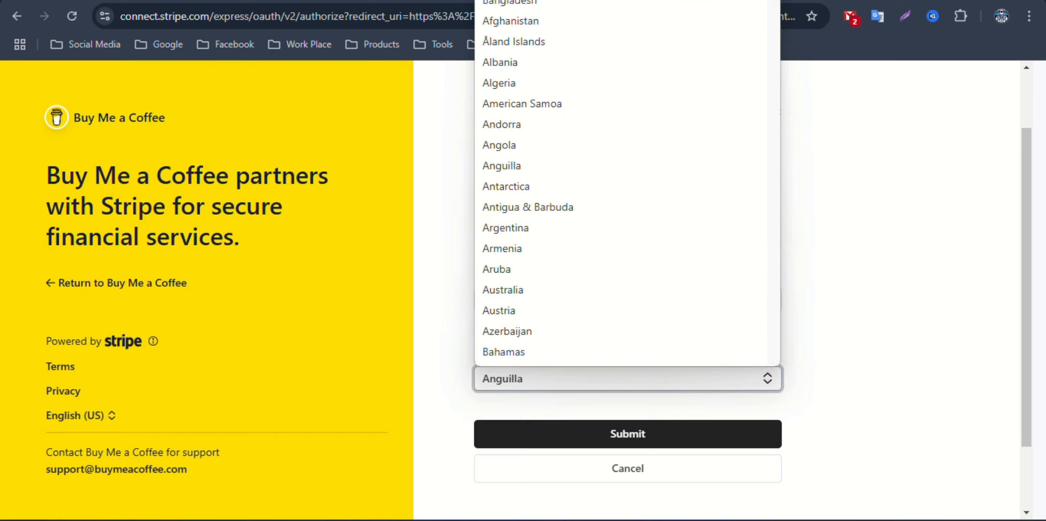
{"action": "key", "text": "Escape"}
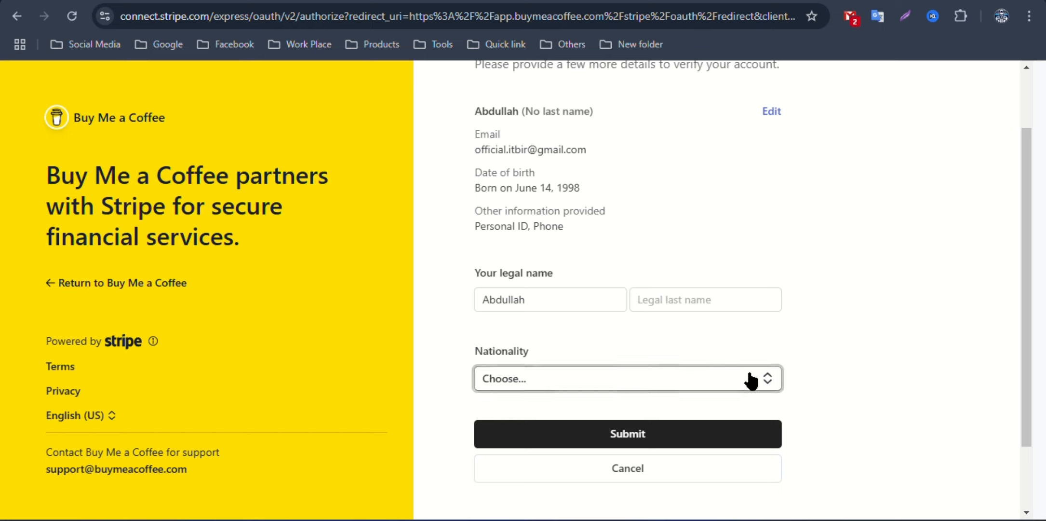
{"action": "left_click", "coordinate": [771, 378]}
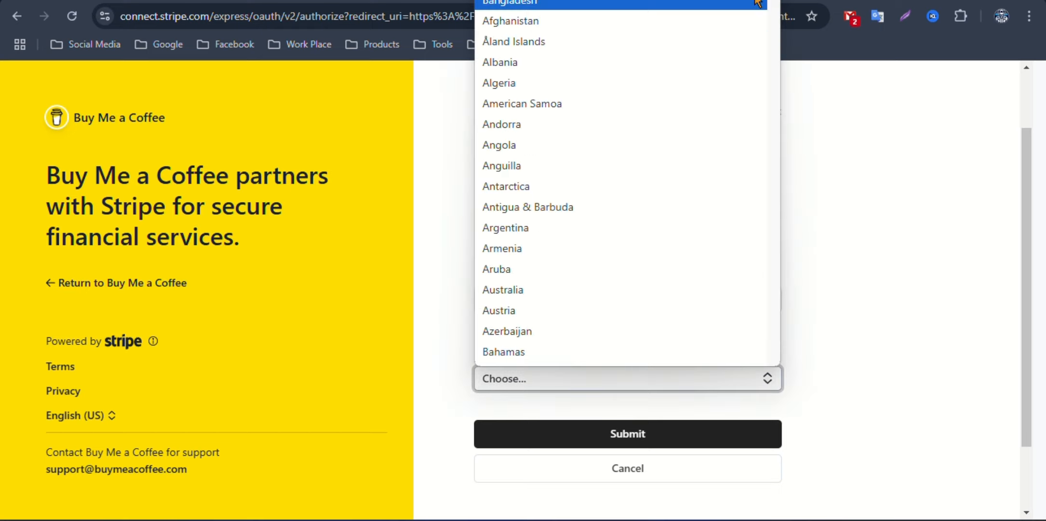
{"action": "left_click", "coordinate": [752, 3]}
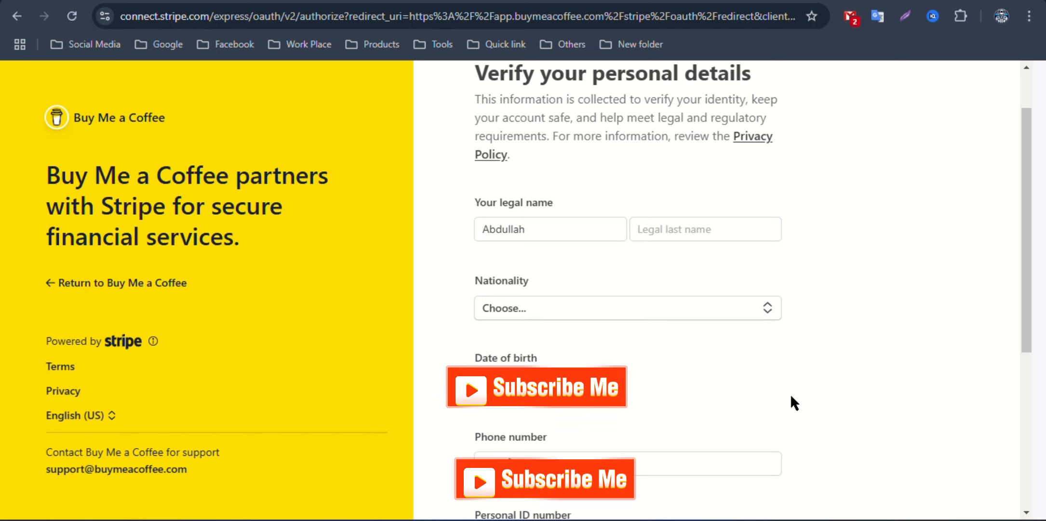
Fill in the phone number and Personal ID number fields.
{"action": "scroll", "coordinate": [791, 402], "scroll_direction": "down", "scroll_amount": 1}
{"action": "left_click", "coordinate": [554, 400]}
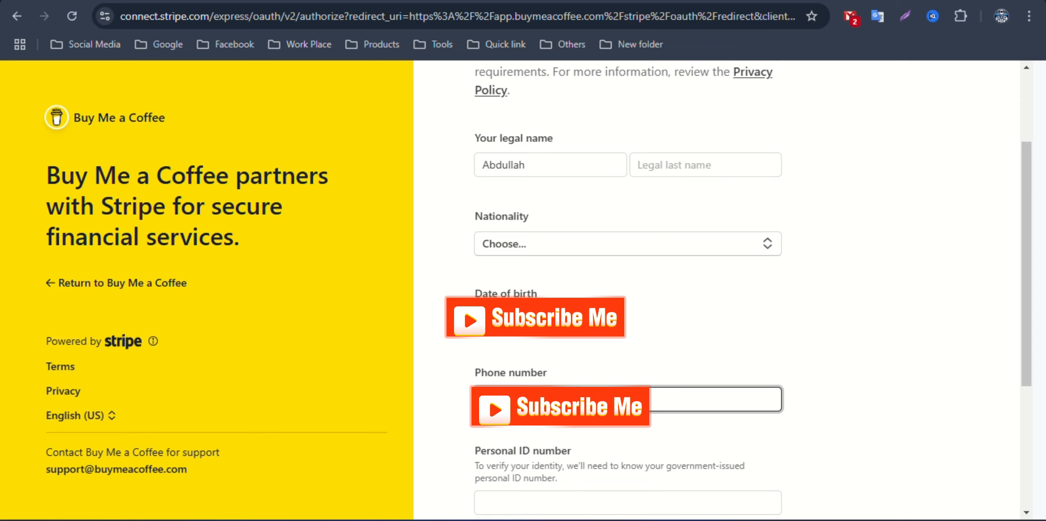
{"action": "scroll", "coordinate": [1041, 284], "scroll_direction": "down", "scroll_amount": 3}
{"action": "left_click", "coordinate": [555, 307]}
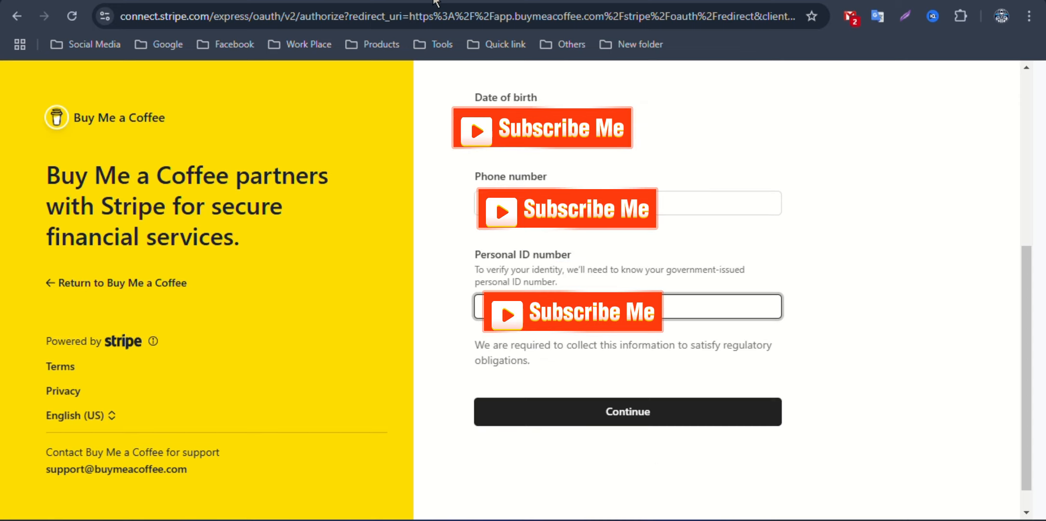
{"action": "left_click", "coordinate": [569, 277]}
{"action": "left_click", "coordinate": [554, 306]}
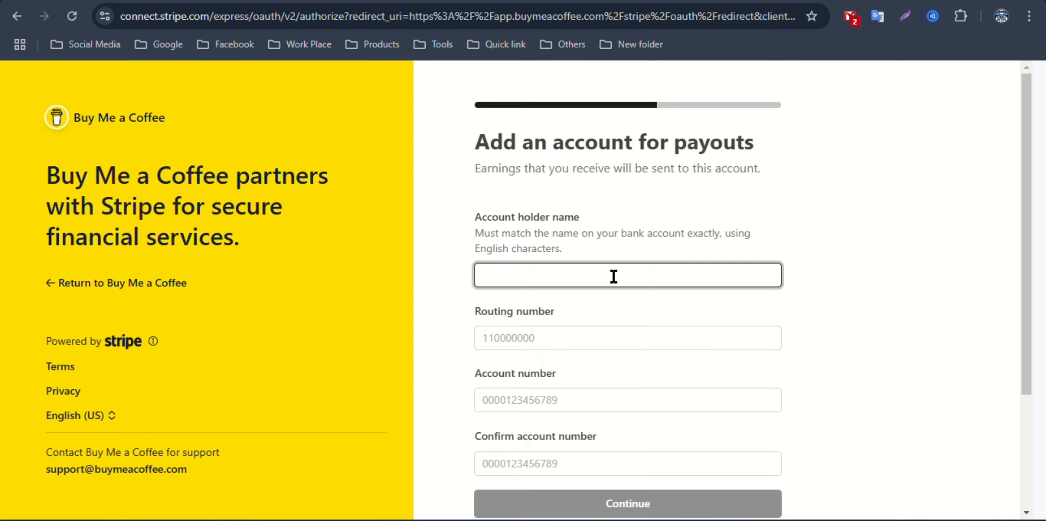
Enter the account holder's first name on the payout bank form.
{"action": "type", "text": "Abdullah"}
{"action": "left_click", "coordinate": [575, 343]}
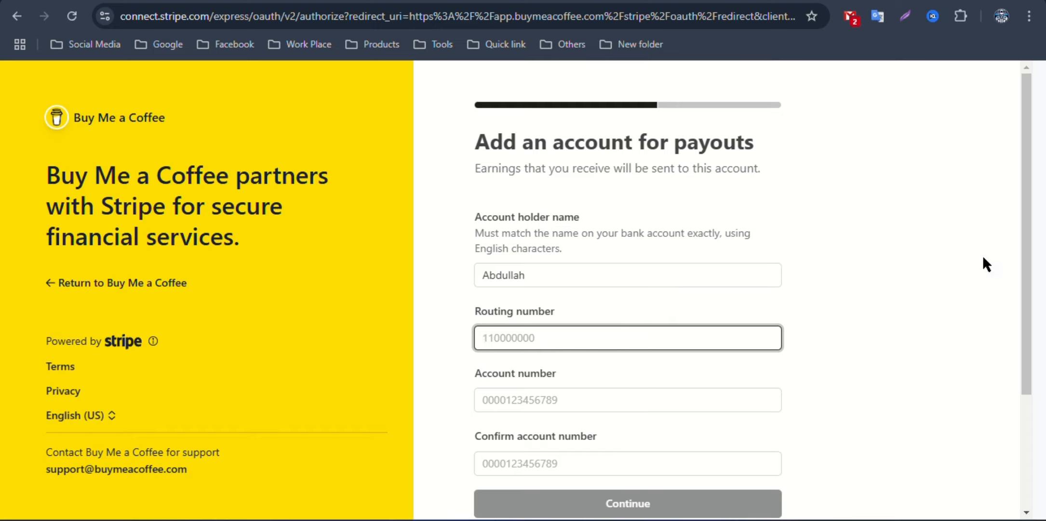
{"action": "scroll", "coordinate": [1035, 275], "scroll_direction": "down", "scroll_amount": 1}
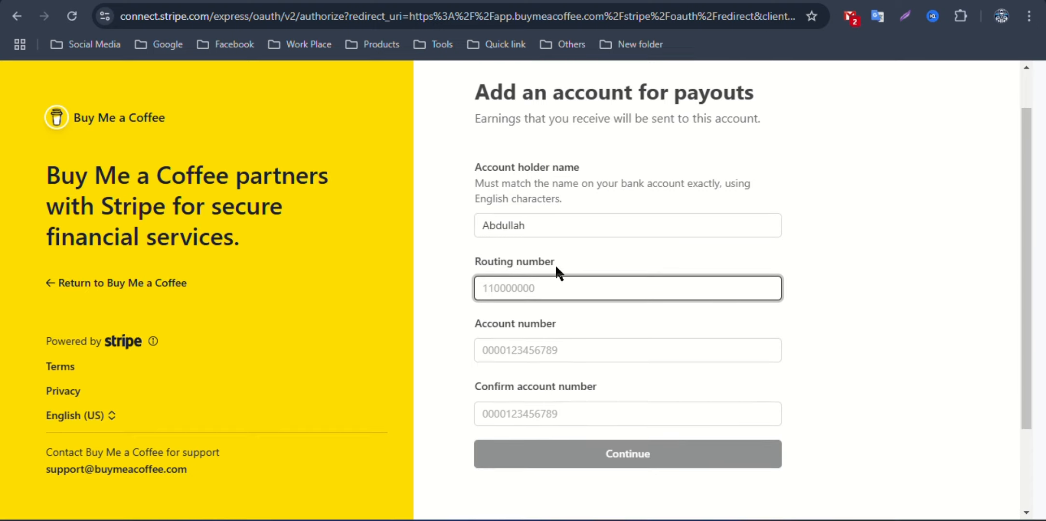
Select the 'Routing number' label text and bring up its context menu.
{"action": "left_click_drag", "start_coordinate": [472, 261], "coordinate": [559, 266]}
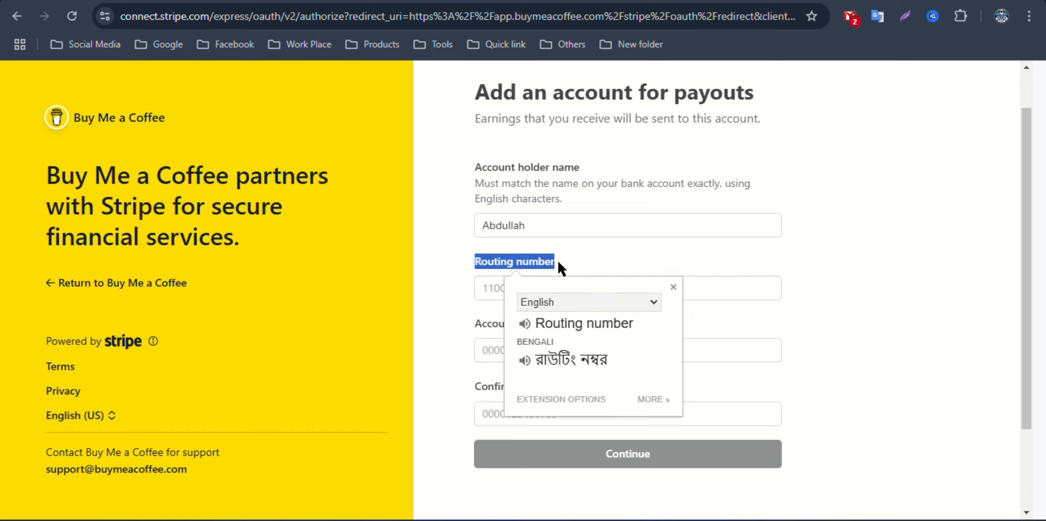
{"action": "left_click", "coordinate": [561, 261]}
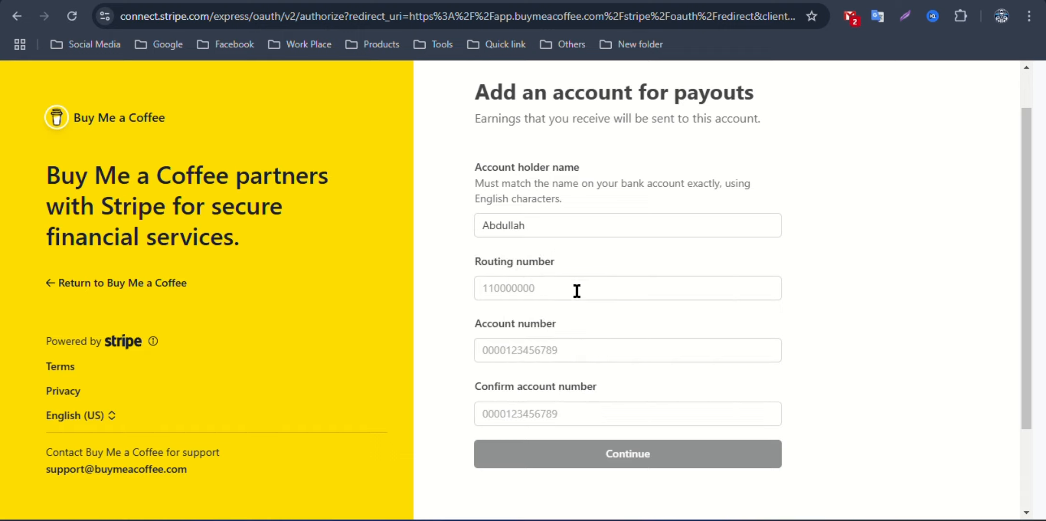
{"action": "left_click_drag", "start_coordinate": [563, 263], "coordinate": [473, 263]}
{"action": "right_click", "coordinate": [497, 260]}
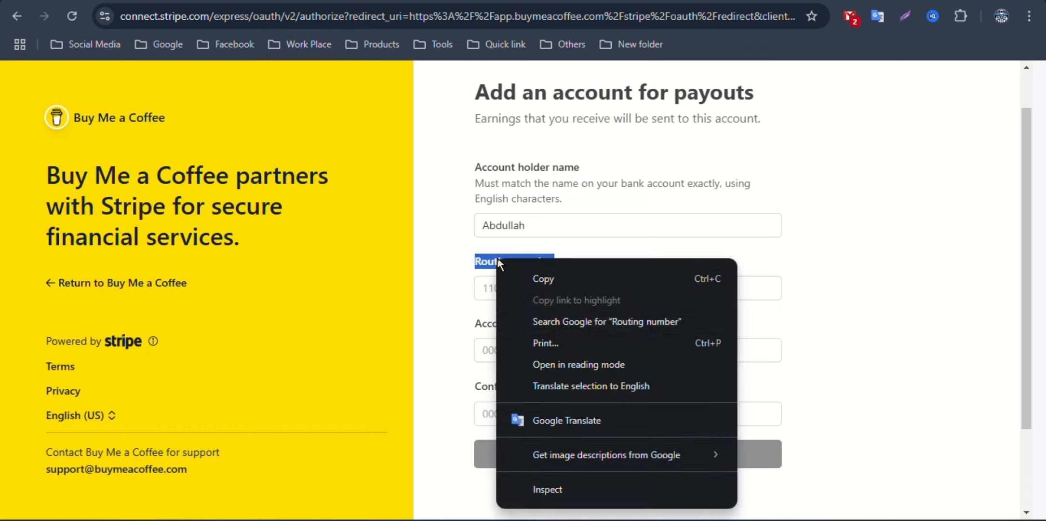
Search the web and look up the BEFTN routing number for Islami Bank's VIP Road branch on MoneyMatch.
{"action": "left_click", "coordinate": [622, 322]}
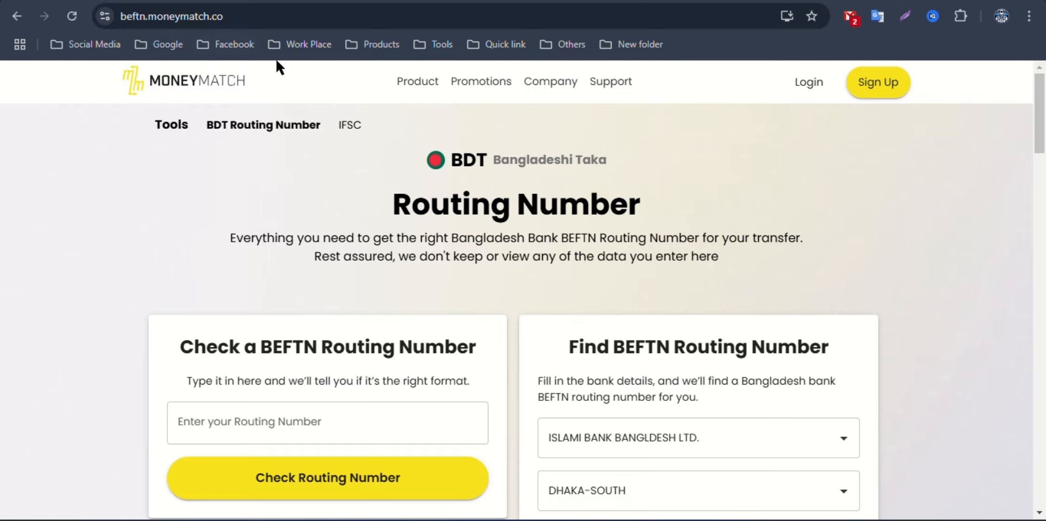
{"action": "left_click_drag", "start_coordinate": [1044, 138], "coordinate": [1044, 177]}
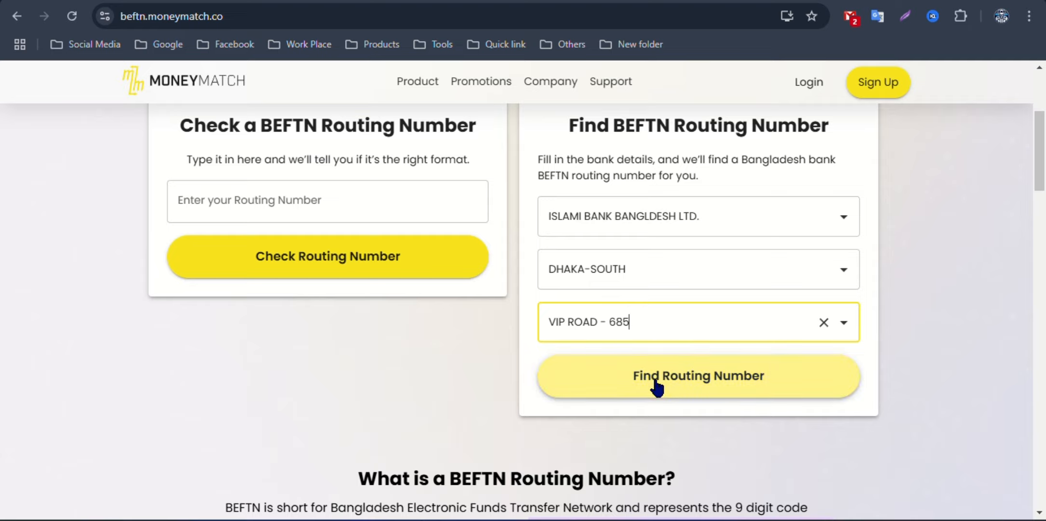
{"action": "left_click", "coordinate": [660, 381]}
{"action": "left_click", "coordinate": [661, 383]}
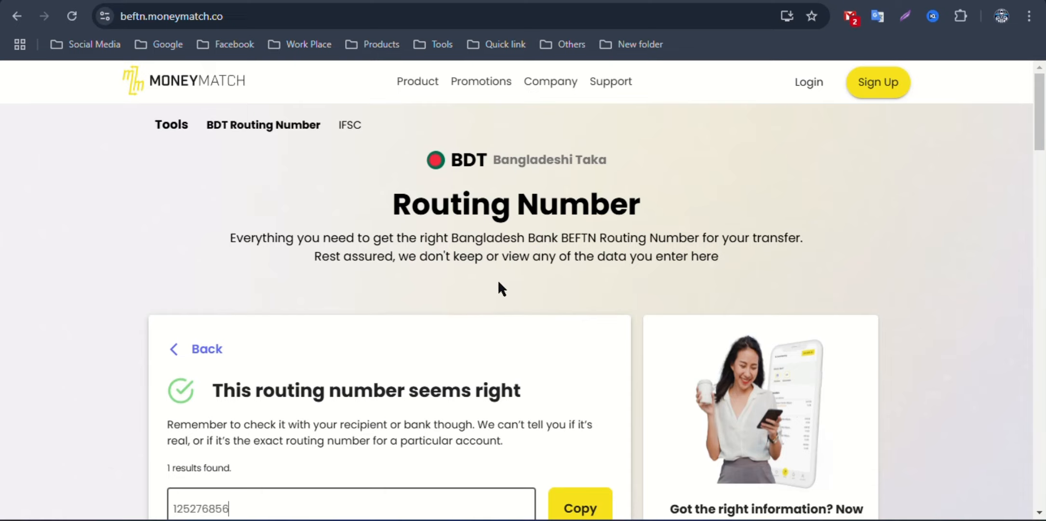
Copy routing number 125276856 and return to the Stripe payout form.
{"action": "scroll", "coordinate": [502, 289], "scroll_direction": "down", "scroll_amount": 5}
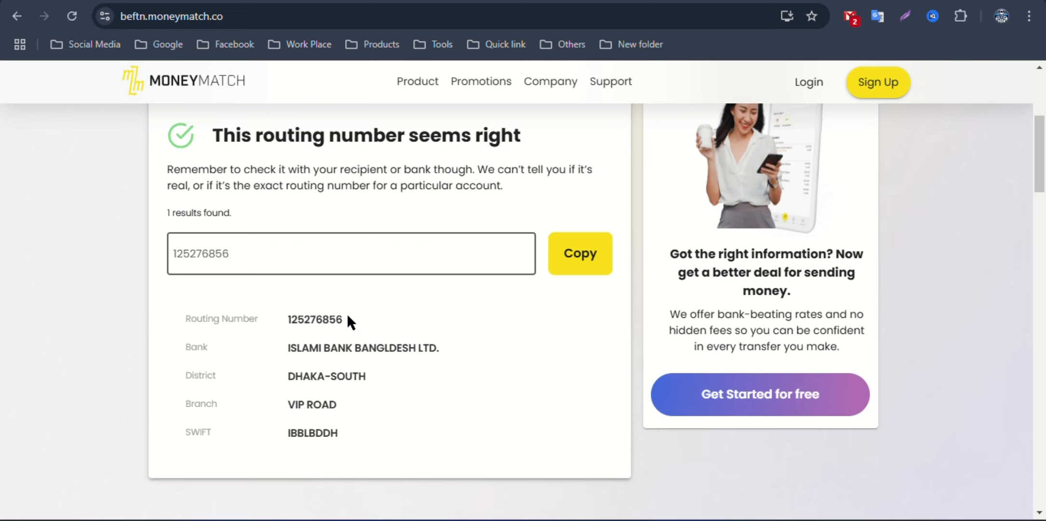
{"action": "left_click_drag", "start_coordinate": [347, 318], "coordinate": [289, 317]}
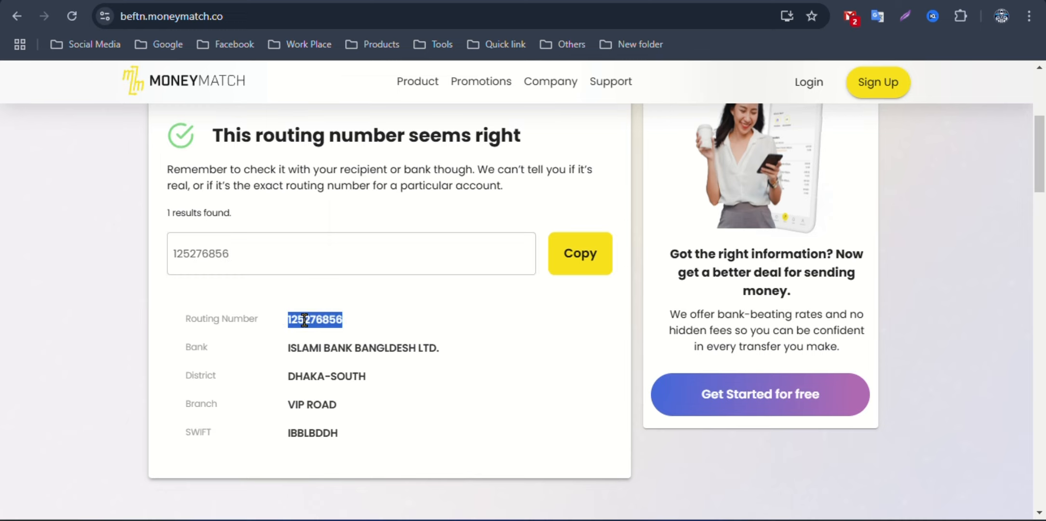
{"action": "right_click", "coordinate": [304, 319]}
{"action": "left_click", "coordinate": [393, 96]}
{"action": "key", "text": "ctrl+Tab"}
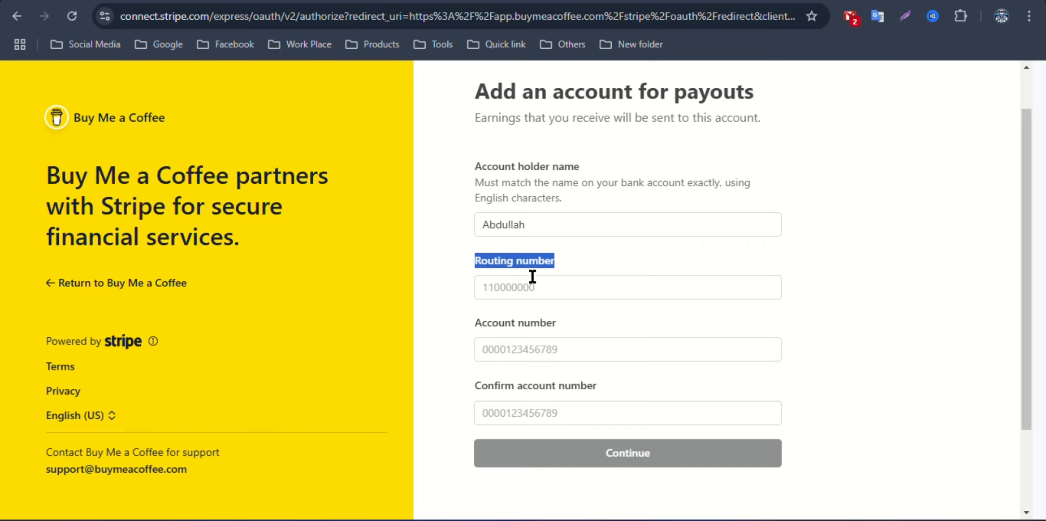
Paste routing number 125276856 and enter and confirm the bank account number.
{"action": "right_click", "coordinate": [554, 289]}
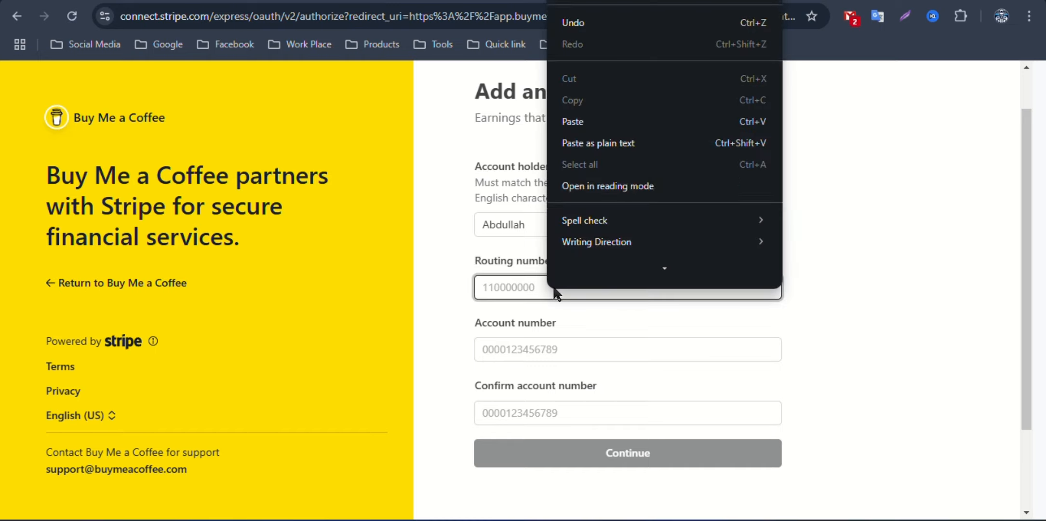
{"action": "left_click", "coordinate": [602, 122]}
{"action": "left_click", "coordinate": [560, 354]}
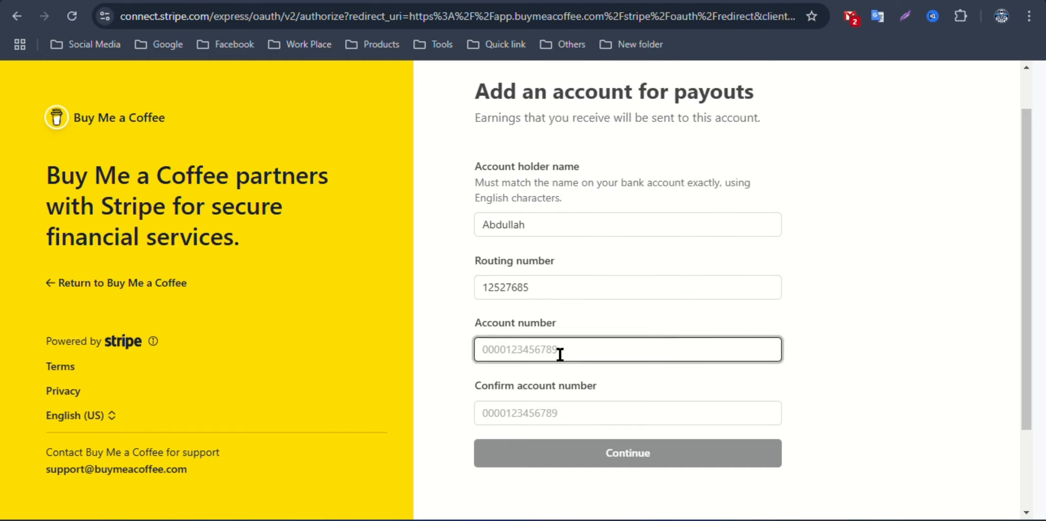
{"action": "left_click", "coordinate": [558, 411]}
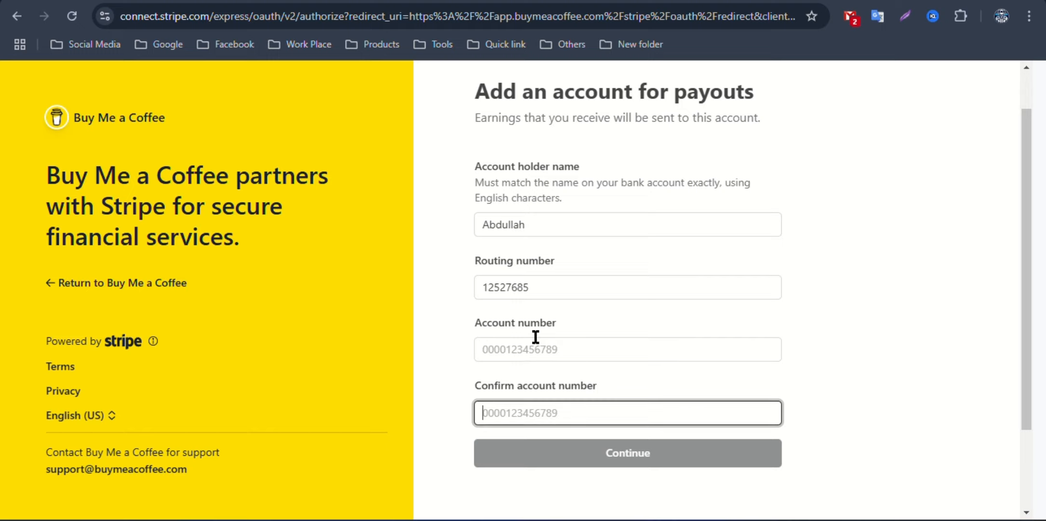
{"action": "left_click", "coordinate": [537, 345]}
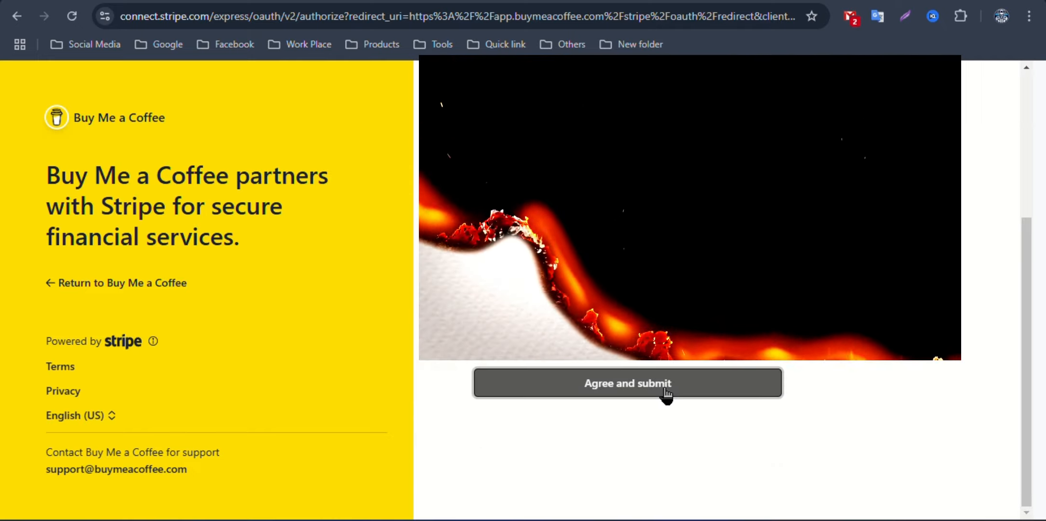
Agree to the terms and submit the bank payout details.
{"action": "left_click", "coordinate": [665, 389]}
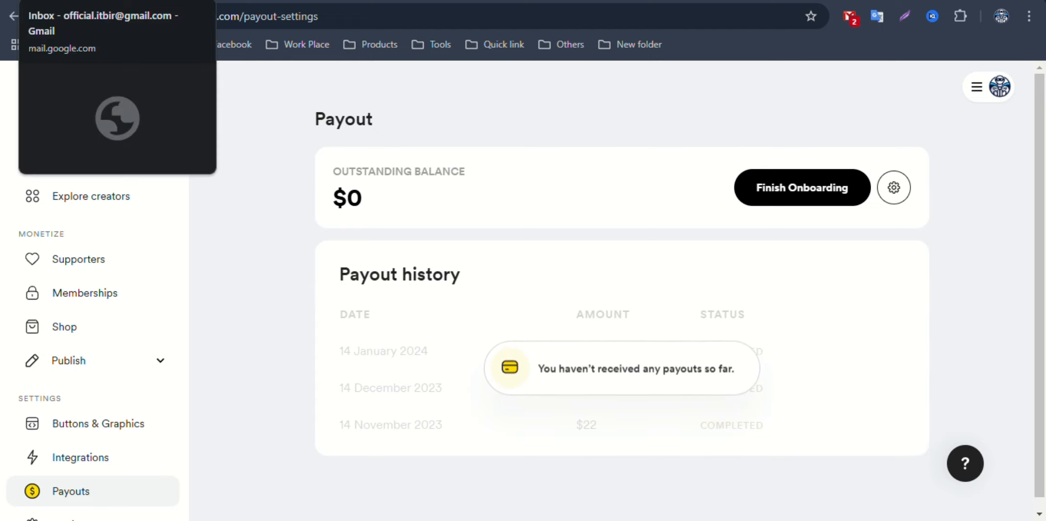
Open the 'Welcome to Stripe!' email in Gmail and scroll to its Confirm your email button.
{"action": "left_click", "coordinate": [68, 1]}
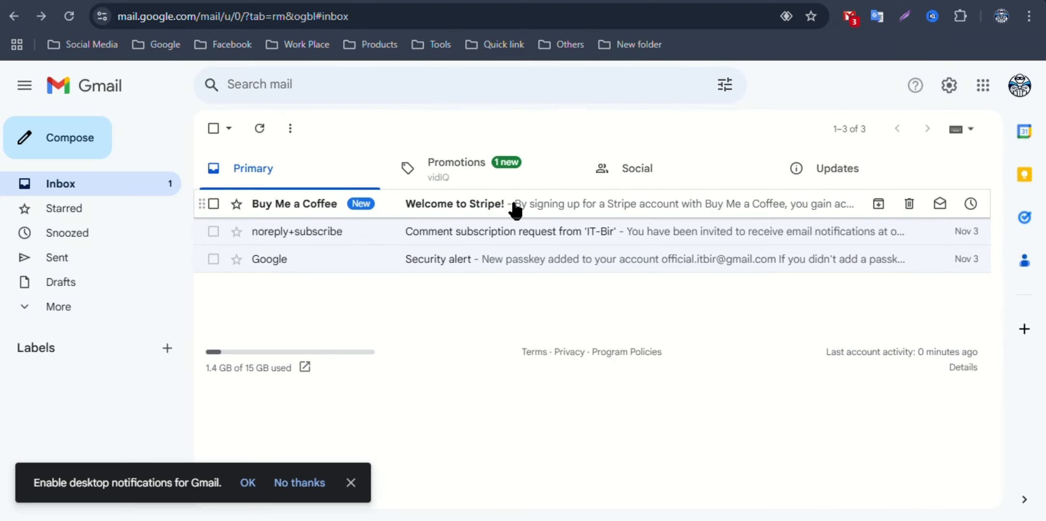
{"action": "left_click", "coordinate": [515, 204]}
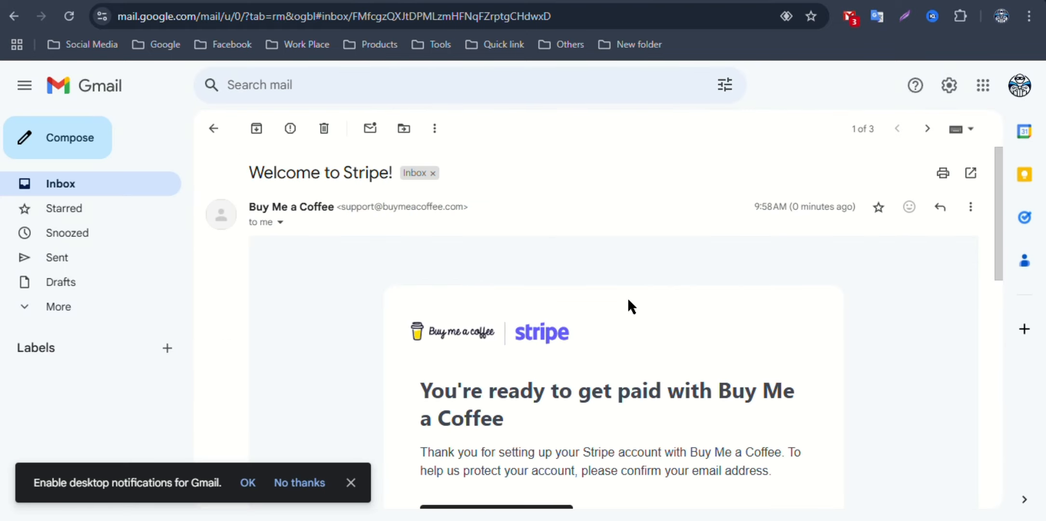
{"action": "scroll", "coordinate": [628, 300], "scroll_direction": "down", "scroll_amount": 5}
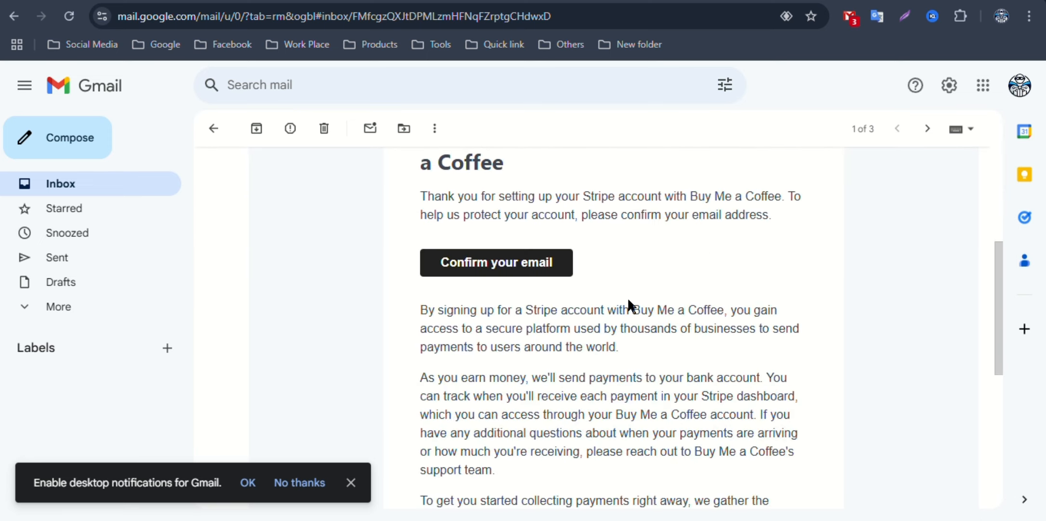
{"action": "scroll", "coordinate": [604, 254], "scroll_direction": "up", "scroll_amount": 5}
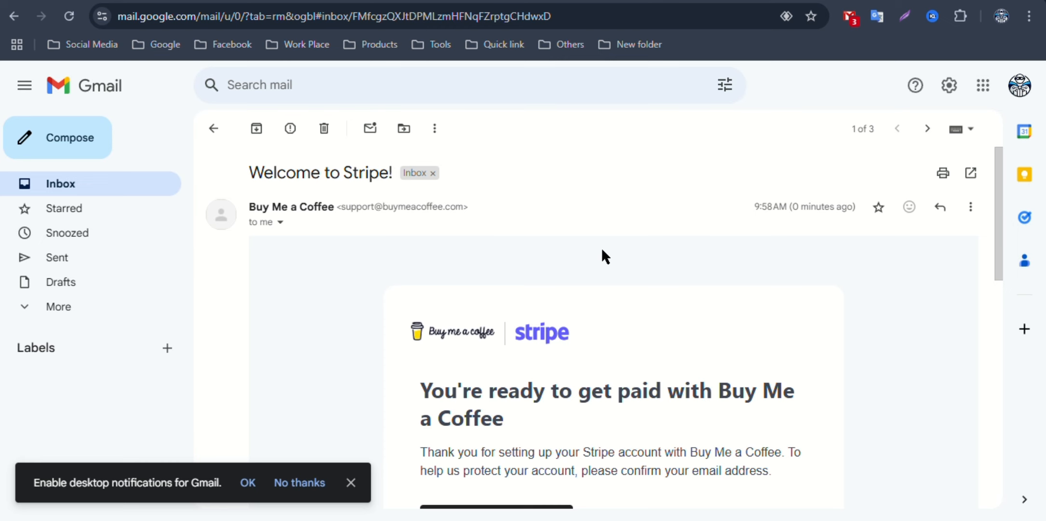
{"action": "scroll", "coordinate": [603, 256], "scroll_direction": "down", "scroll_amount": 5}
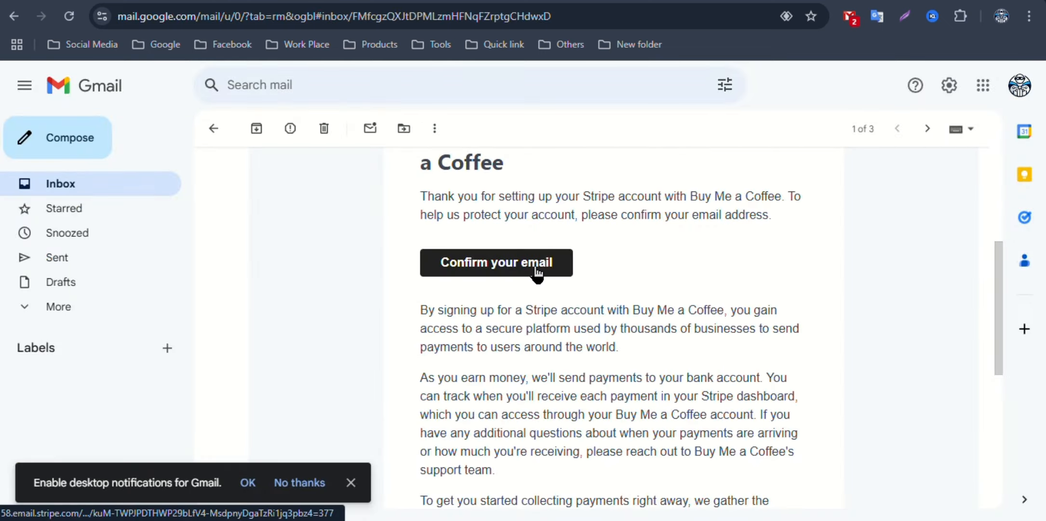
Confirm the email address using the Stripe message's 'Confirm your email' button.
{"action": "left_click", "coordinate": [536, 270]}
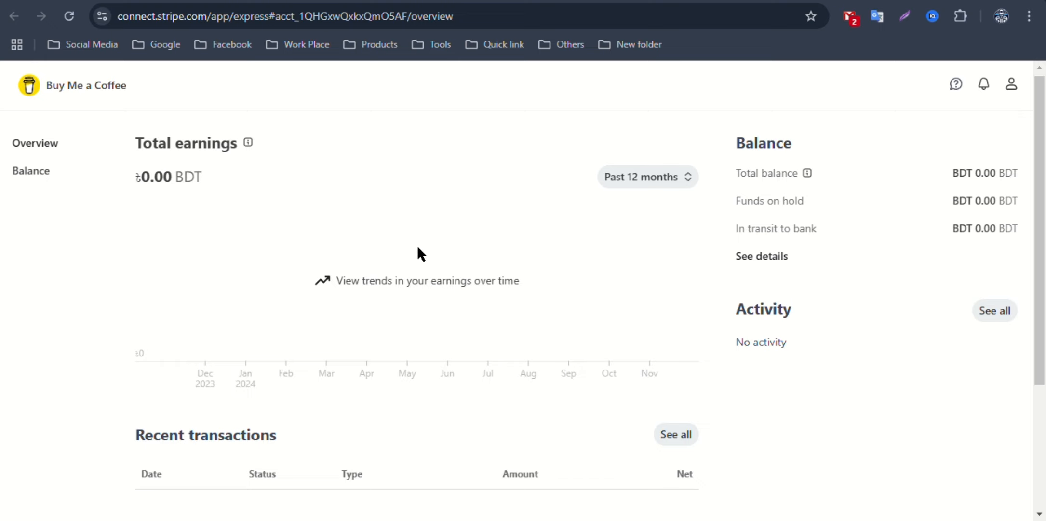
Check the Stripe Express balance, which shows no transactions yet.
{"action": "scroll", "coordinate": [417, 247], "scroll_direction": "down", "scroll_amount": 3}
{"action": "scroll", "coordinate": [417, 247], "scroll_direction": "up", "scroll_amount": 3}
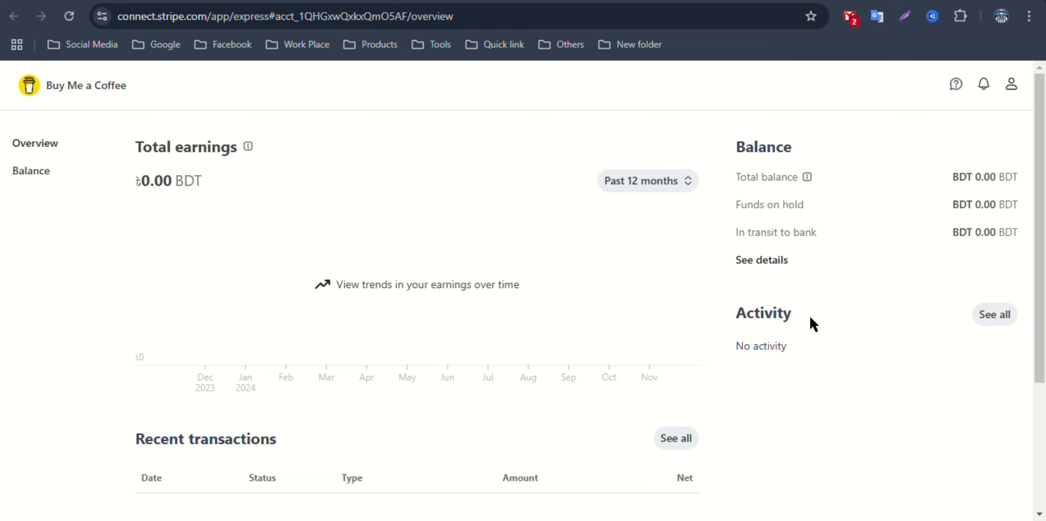
{"action": "left_click", "coordinate": [263, 438]}
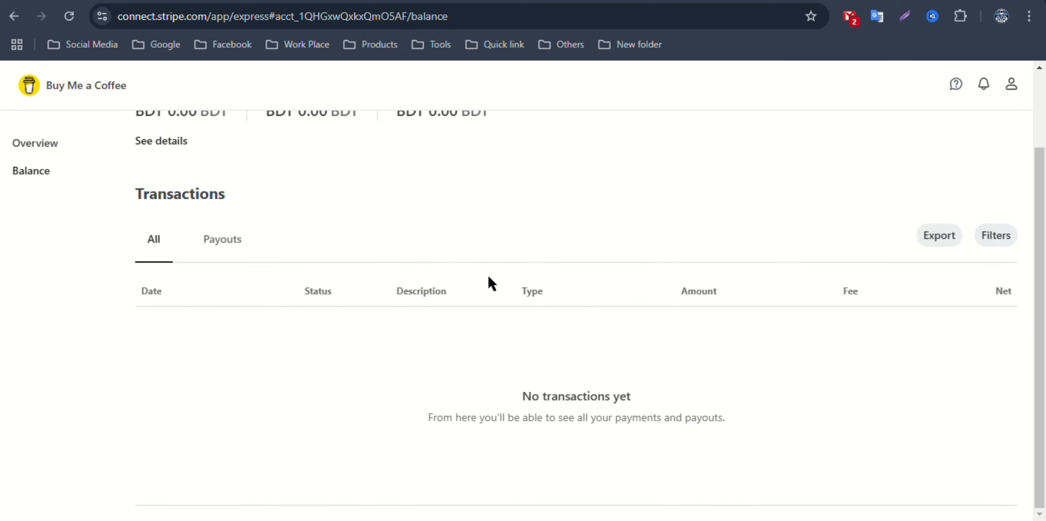
Return to the overview and sign out of Stripe Express, back to the $0 Payout page.
{"action": "left_click", "coordinate": [29, 143]}
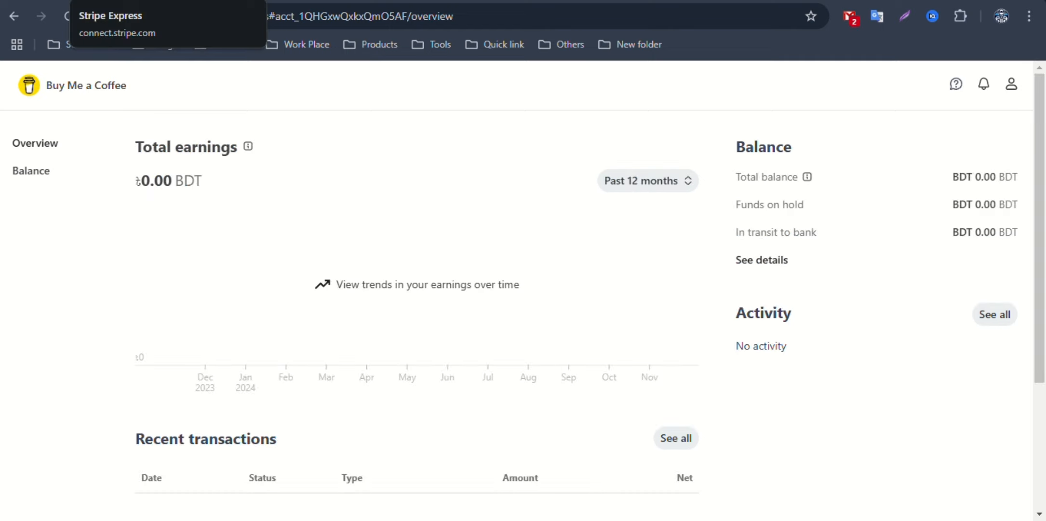
{"action": "left_click", "coordinate": [1011, 87]}
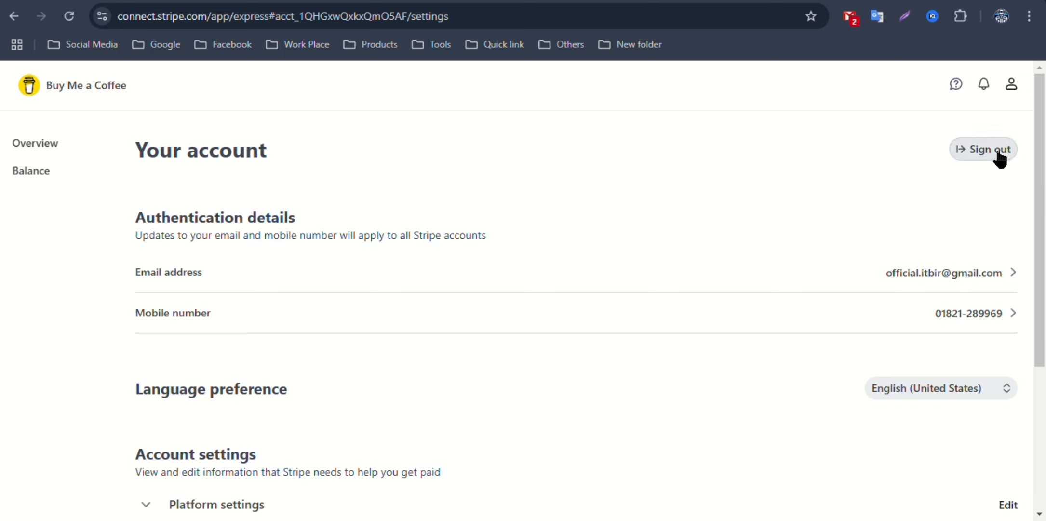
{"action": "left_click", "coordinate": [983, 150]}
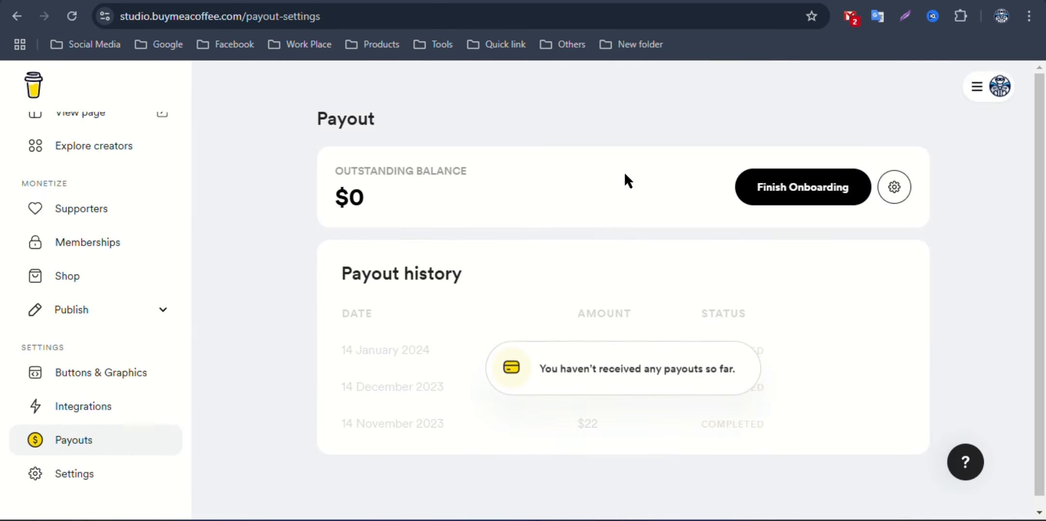
{"action": "left_click", "coordinate": [796, 198]}
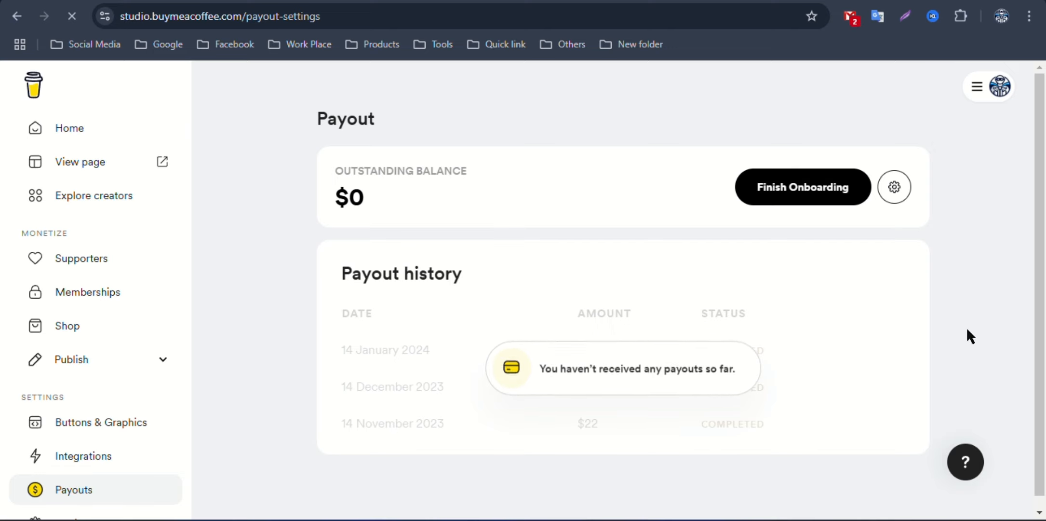
{"action": "scroll", "coordinate": [959, 333], "scroll_direction": "down", "scroll_amount": 1}
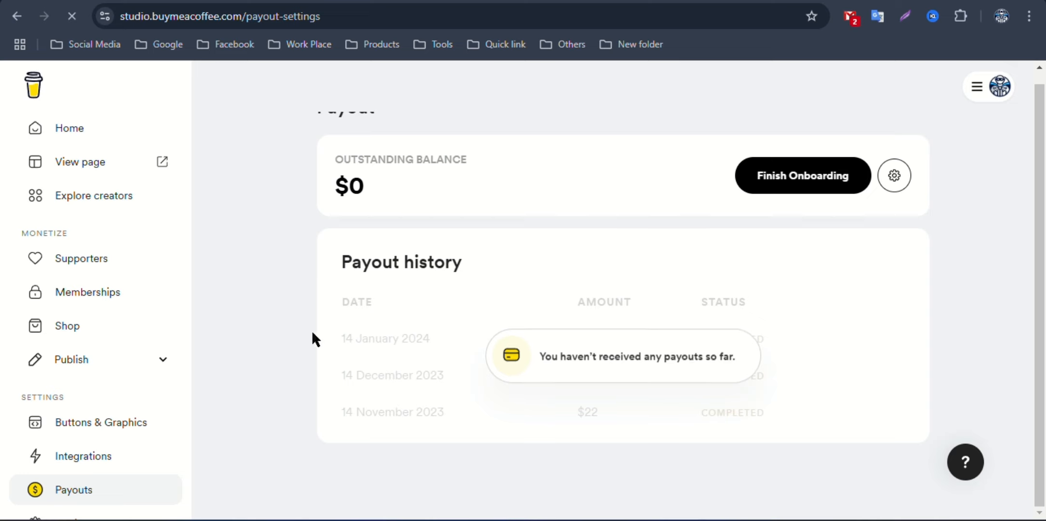
{"action": "scroll", "coordinate": [88, 395], "scroll_direction": "down", "scroll_amount": 2}
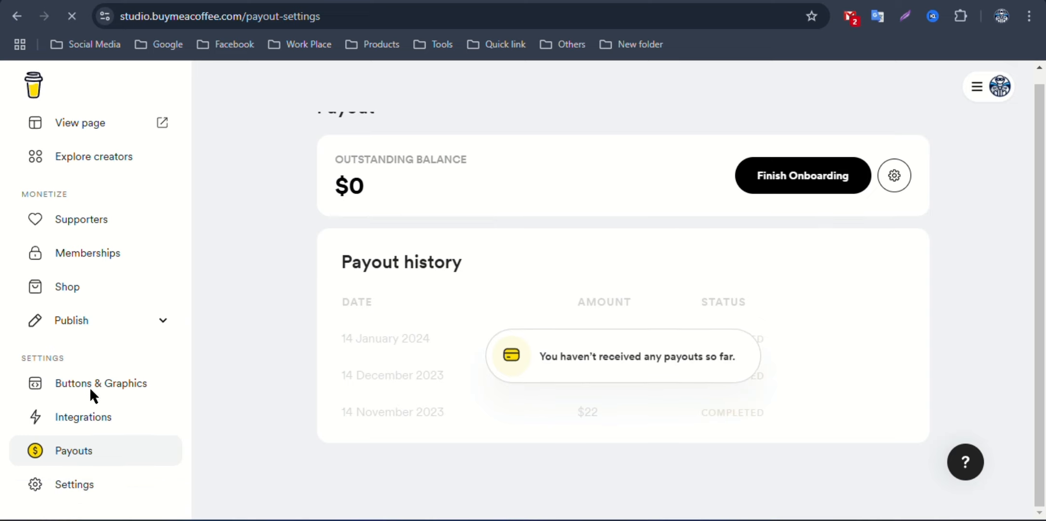
{"action": "left_click", "coordinate": [98, 446]}
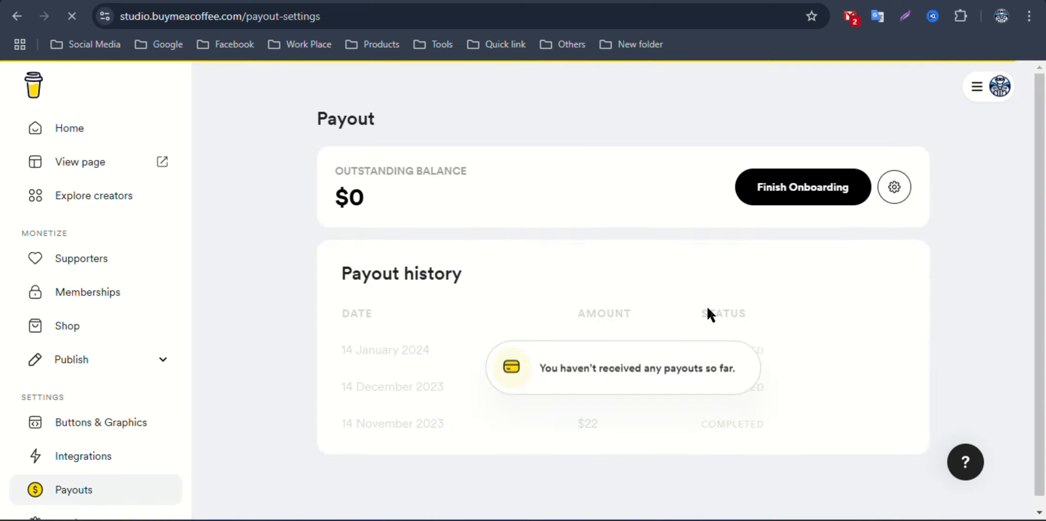
{"action": "left_click", "coordinate": [73, 130]}
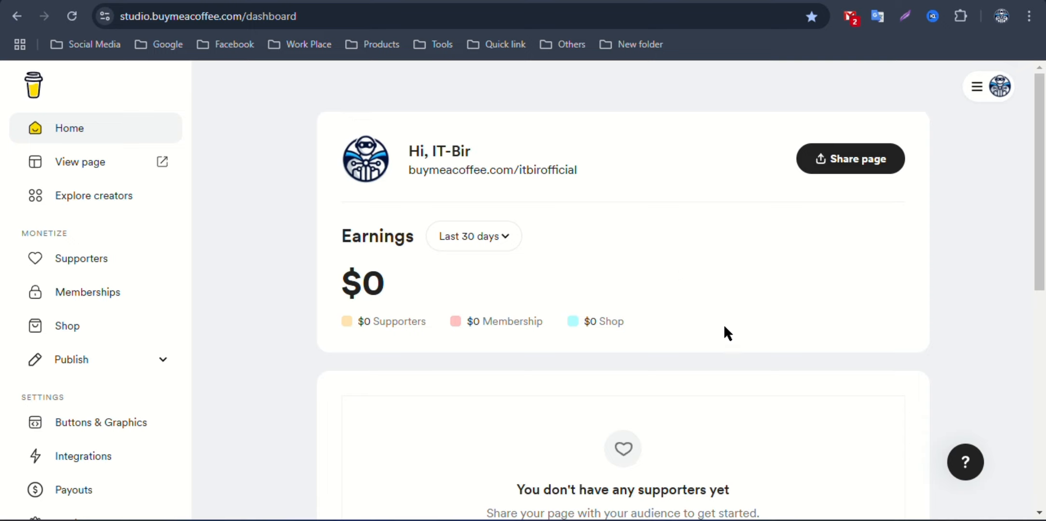
{"action": "key", "text": "alt+Left"}
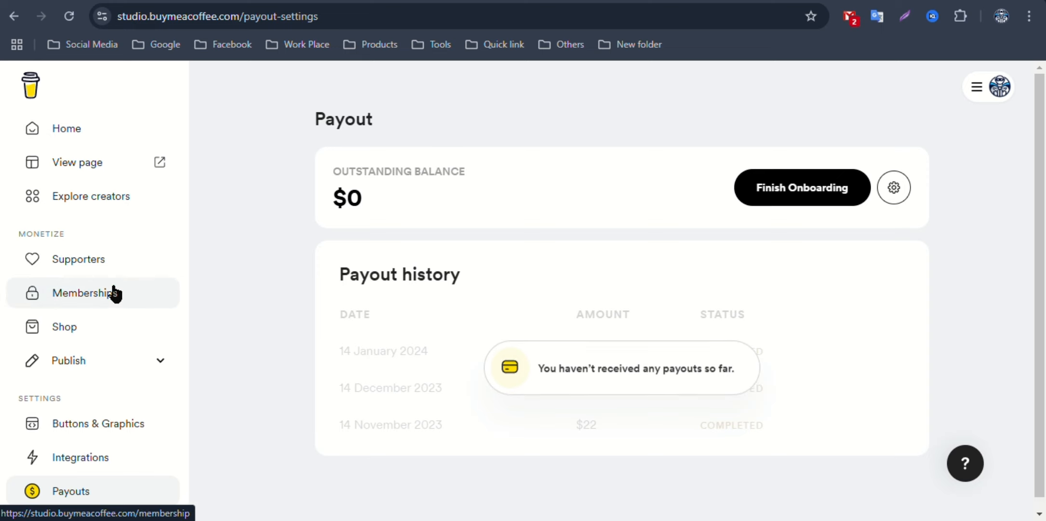
{"action": "scroll", "coordinate": [116, 328], "scroll_direction": "down", "scroll_amount": 1}
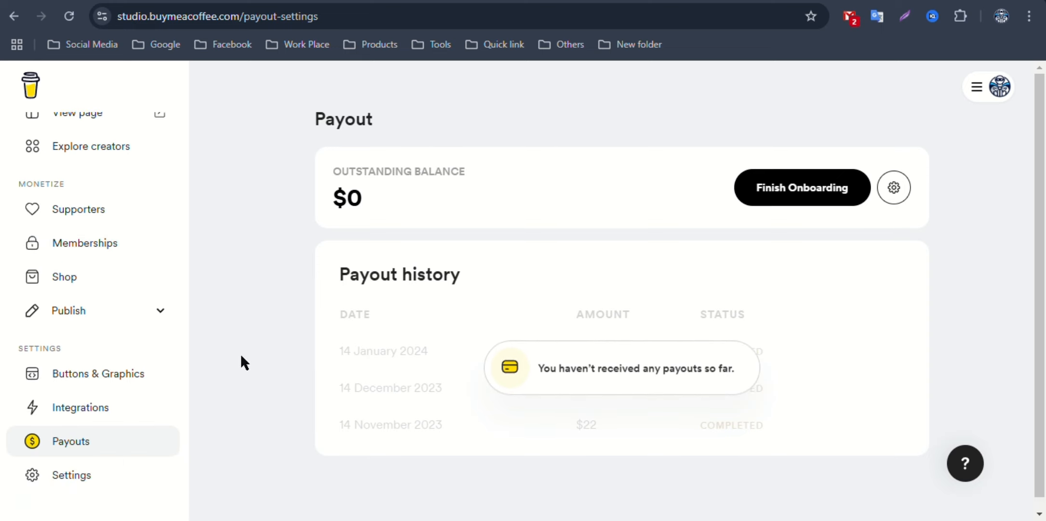